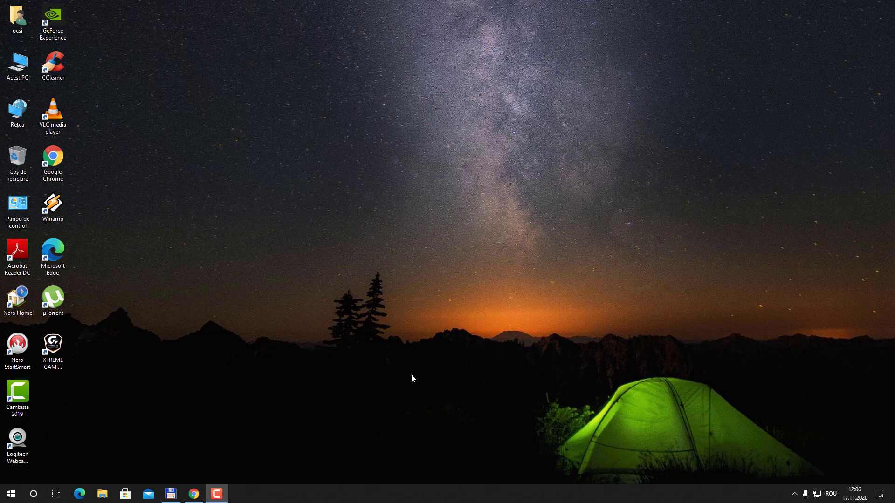
Step: Switch to Google Chrome and look over the uploaded videos on the YouTube channel page
left_click(171, 499)
left_click(171, 498)
left_click(194, 494)
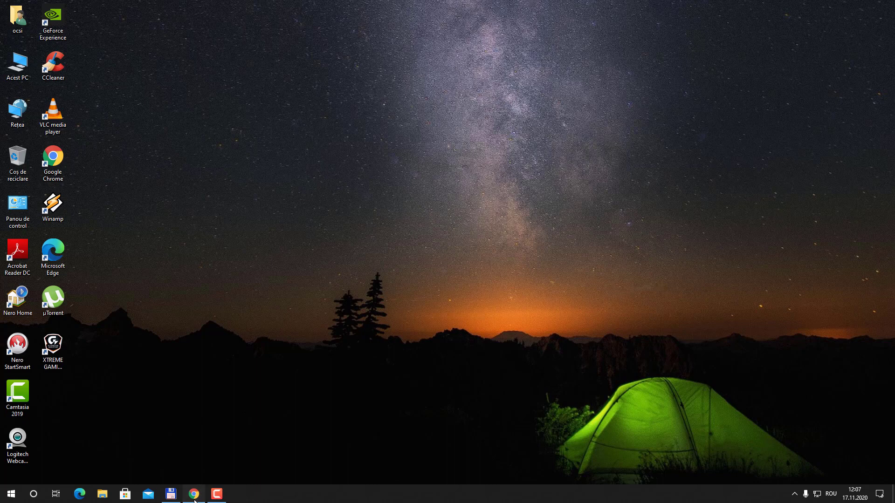
scroll(240, 300, "down", 2)
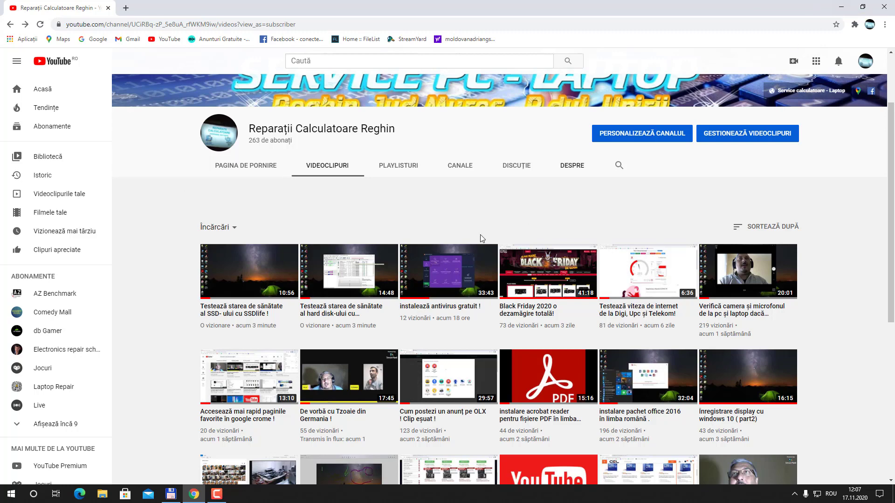
Step: Search Google in a new browser tab for "crystal disk mark free download"
left_click(193, 496)
left_click(193, 495)
left_click(123, 8)
left_click(430, 200)
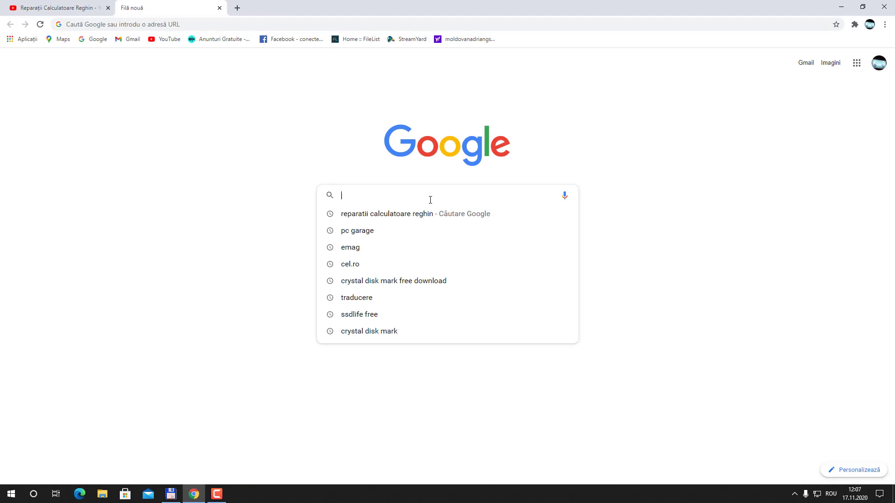
left_click(400, 282)
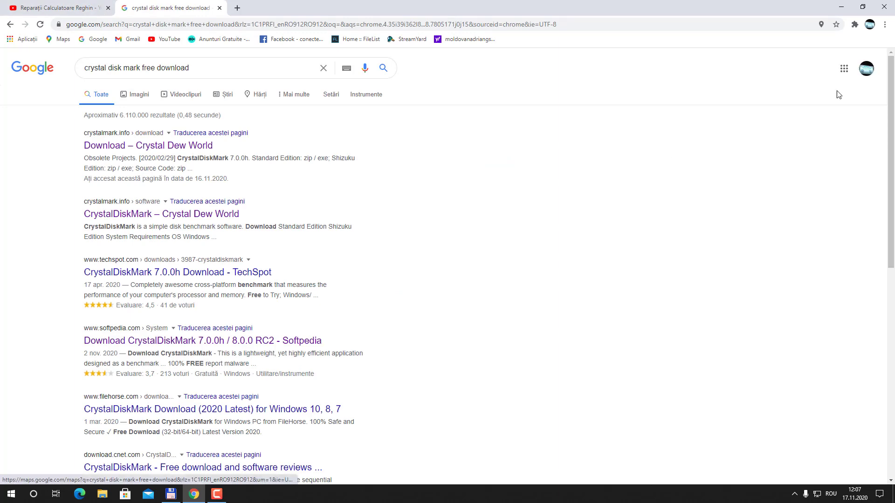
Step: Enlarge the search results page to 150% zoom
left_click(884, 24)
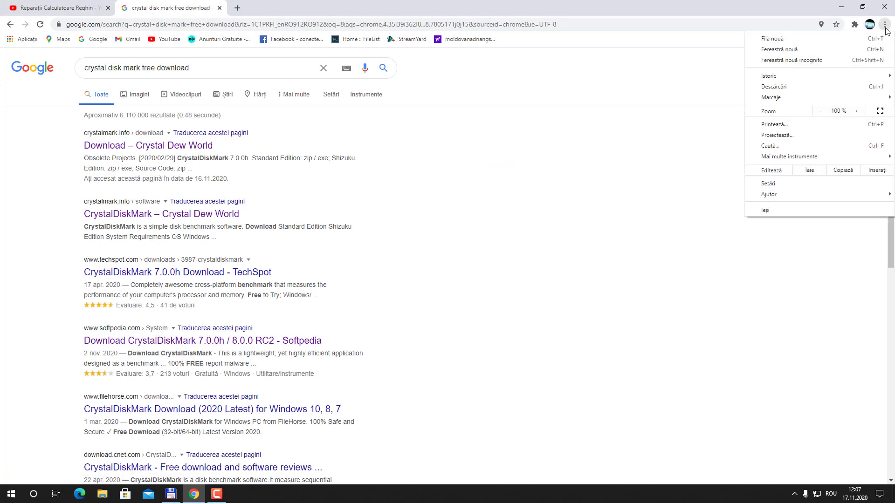
left_click(857, 110)
left_click(857, 110)
left_click(857, 110)
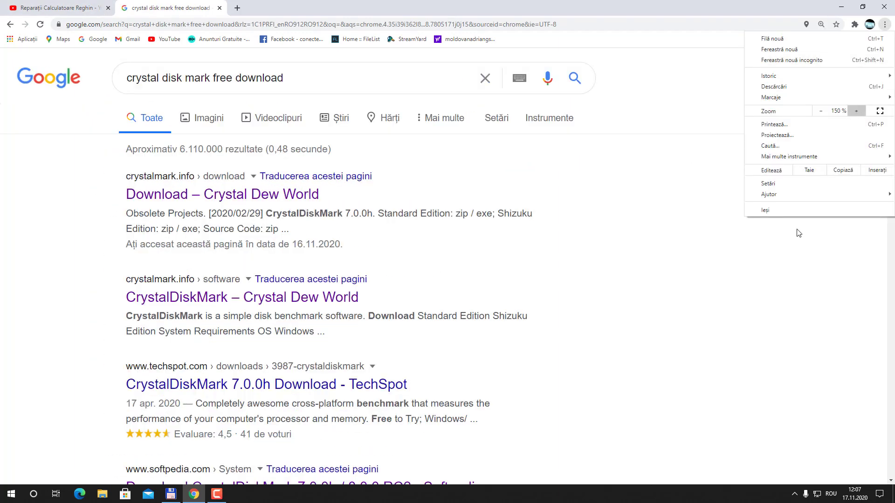
left_click(733, 359)
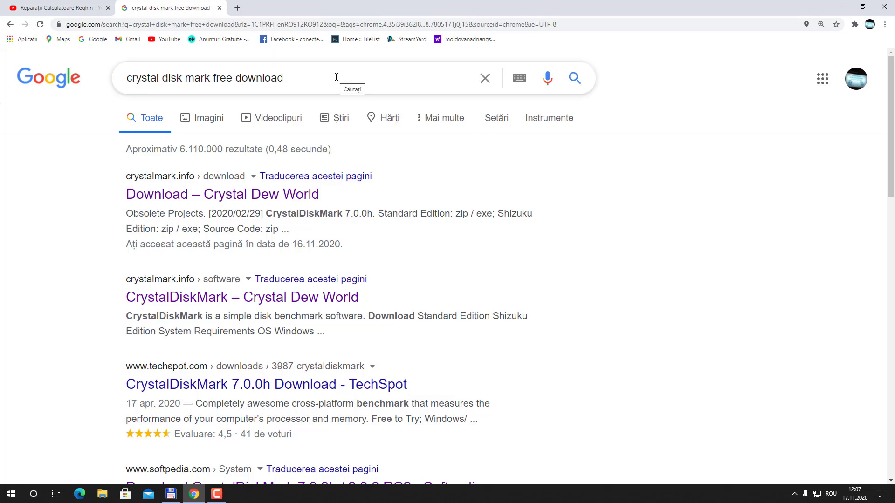
Step: Download the Standard Edition (EXE) of CrystalDiskMark 8.0.0 RC4 from the Crystal Dew World download page
left_click(174, 198)
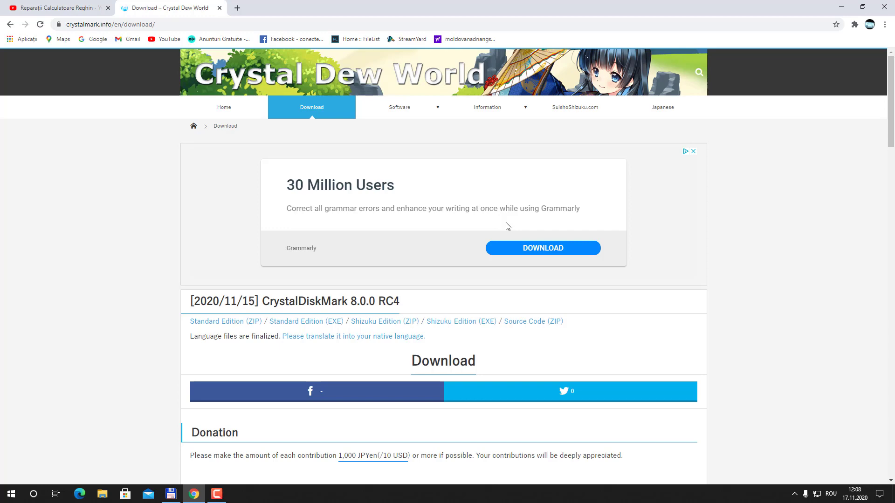
scroll(507, 227, "down", 4)
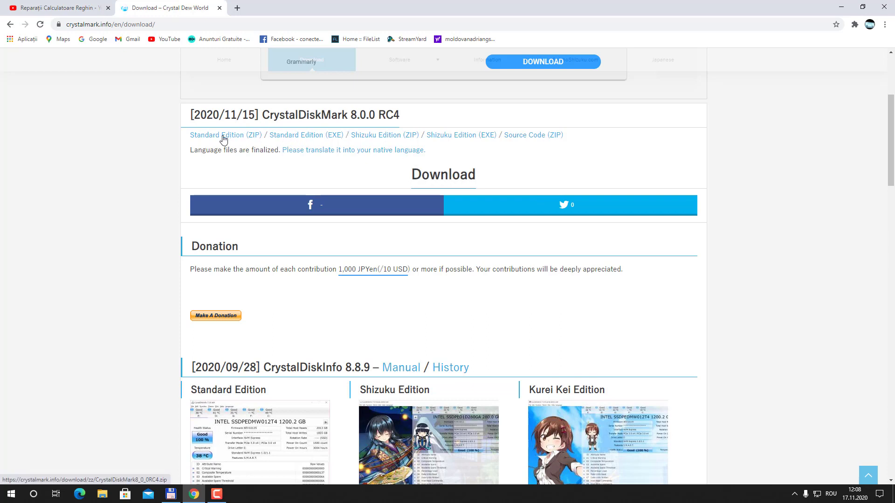
left_click(313, 139)
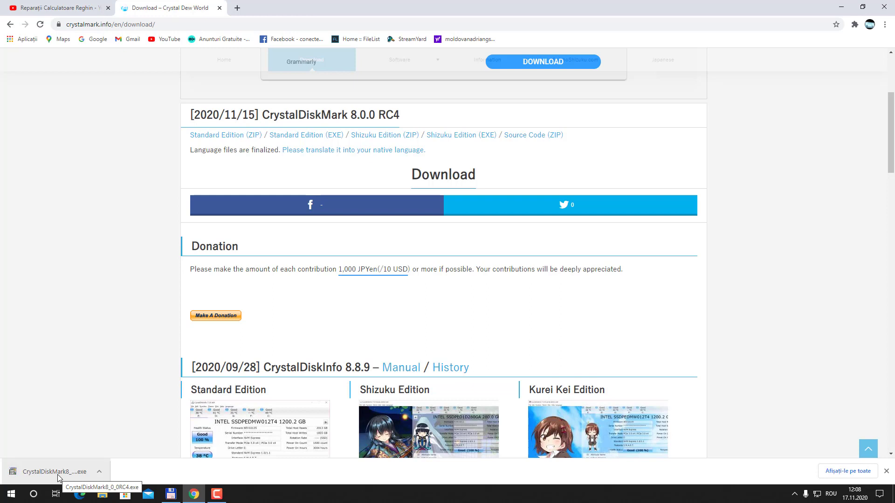
Step: Run the downloaded CrystalDiskMark installer, allow it to make changes to the device, and minimize the browser
left_click(52, 471)
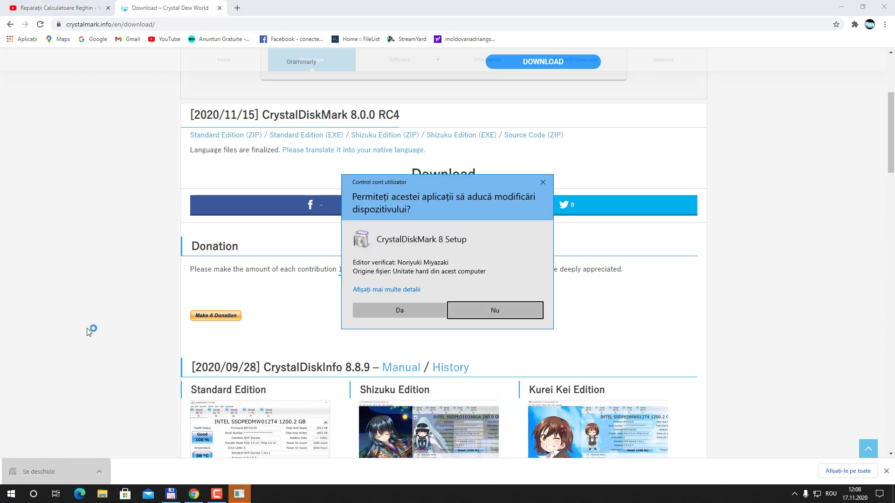
left_click(393, 311)
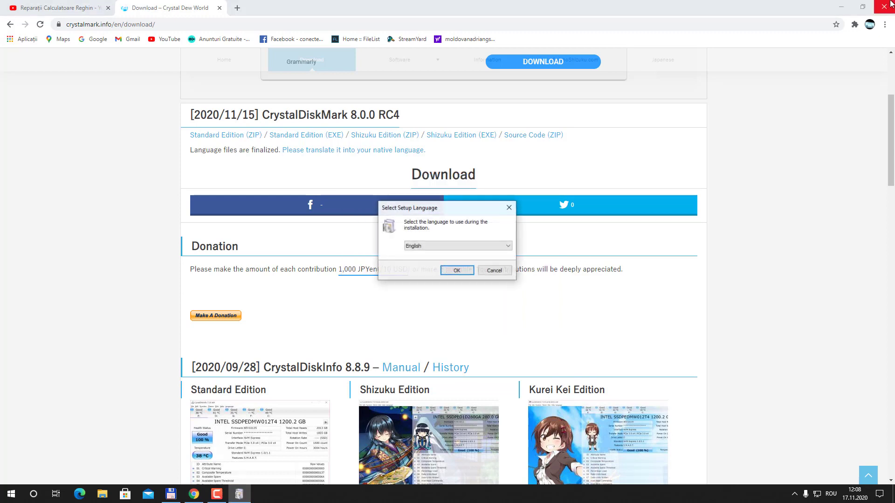
left_click(888, 9)
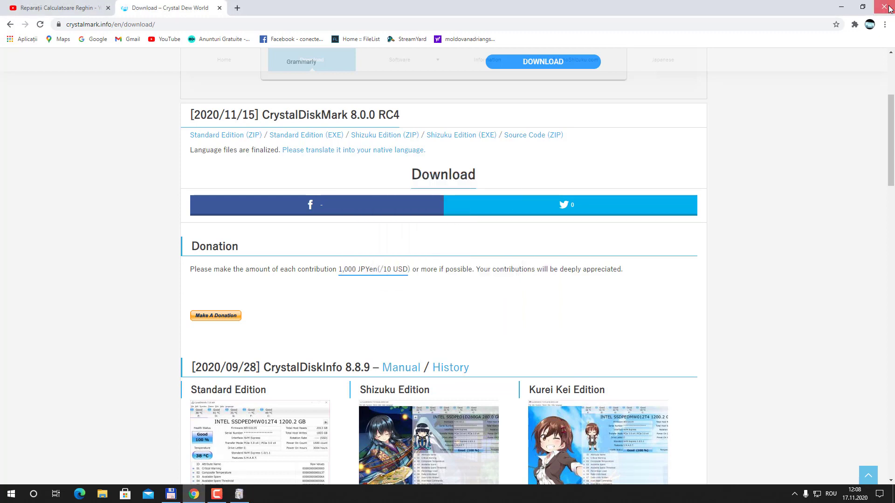
left_click(842, 7)
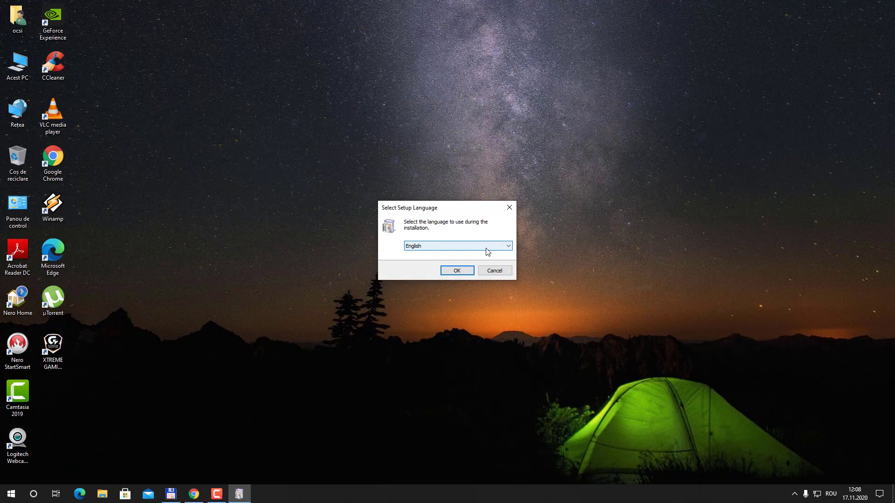
Step: Look through the available setup languages and continue the installation in English
left_click(486, 248)
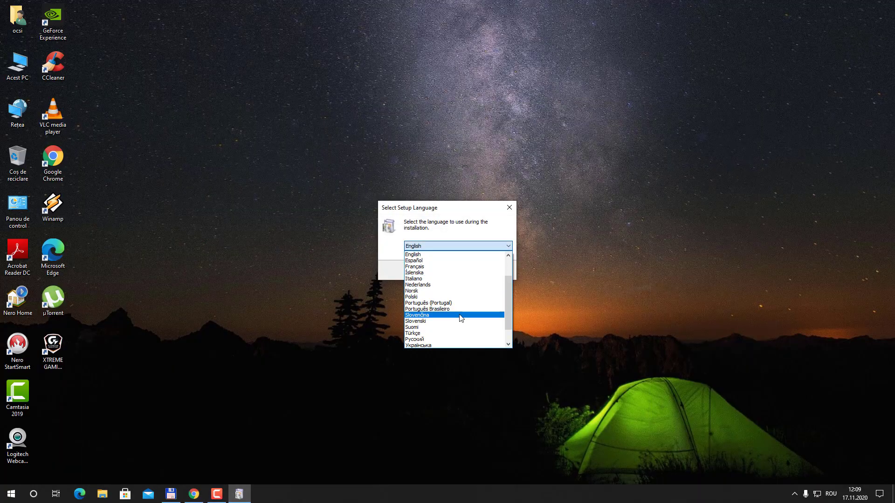
scroll(461, 318, "down", 1)
scroll(461, 318, "up", 2)
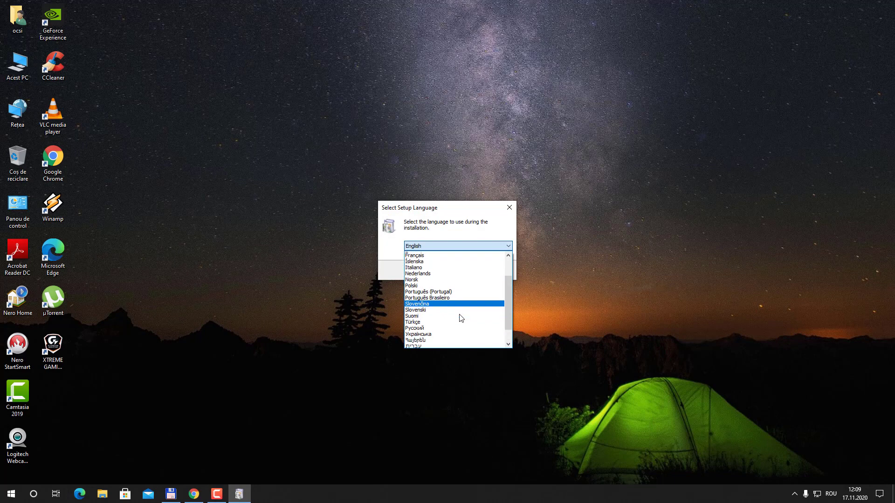
scroll(461, 319, "up", 2)
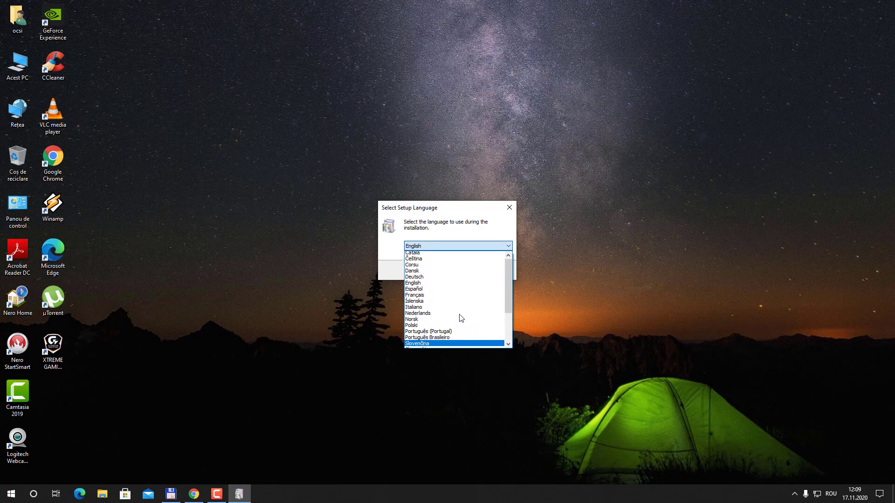
scroll(462, 319, "down", 3)
scroll(461, 318, "down", 1)
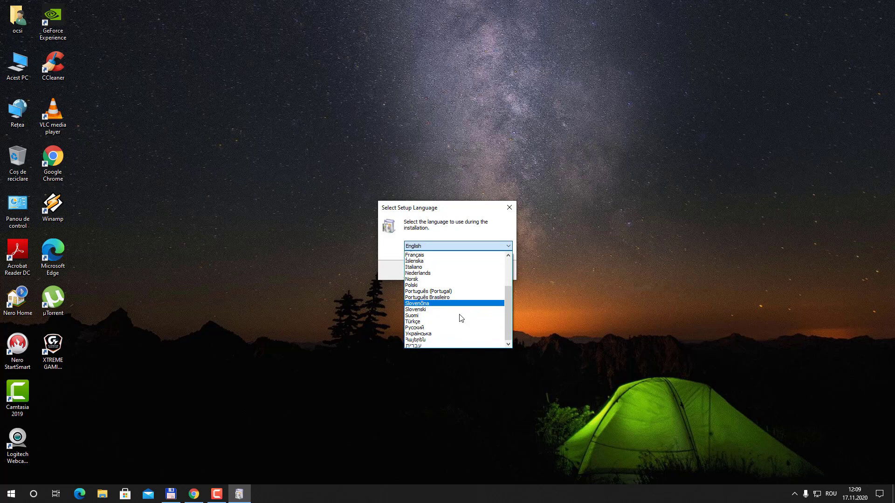
scroll(460, 316, "up", 4)
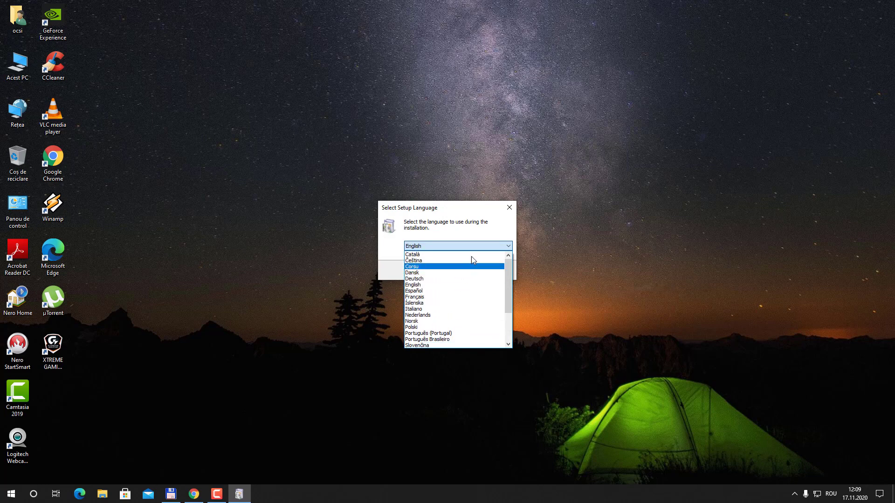
left_click(483, 243)
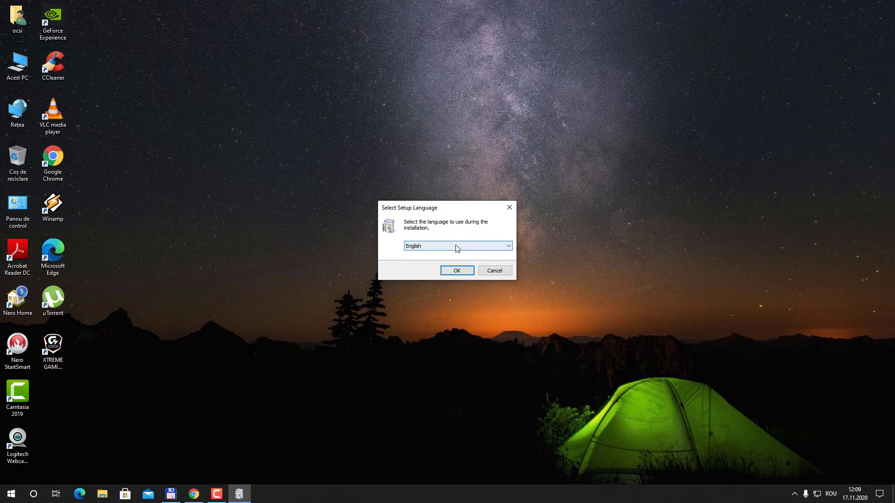
left_click(449, 274)
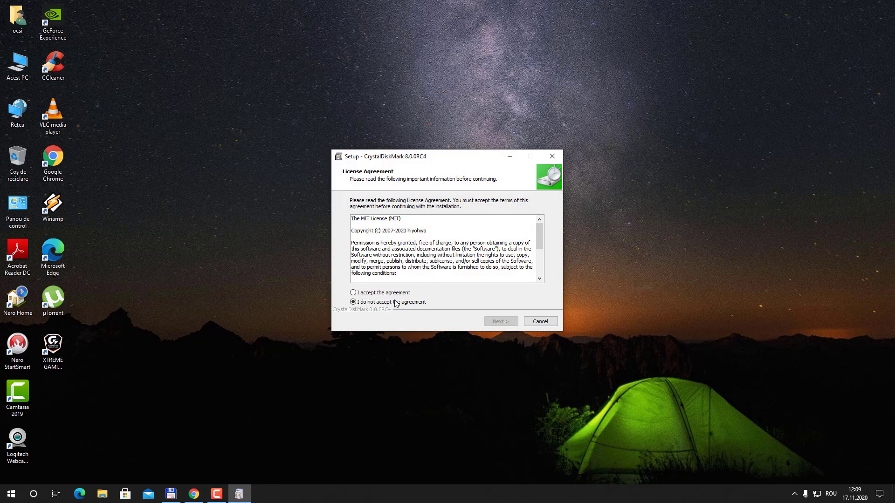
Step: Accept the license agreement and install CrystalDiskMark 8 with the default folders and a desktop shortcut, launching it on completion
left_click(353, 293)
left_click(501, 322)
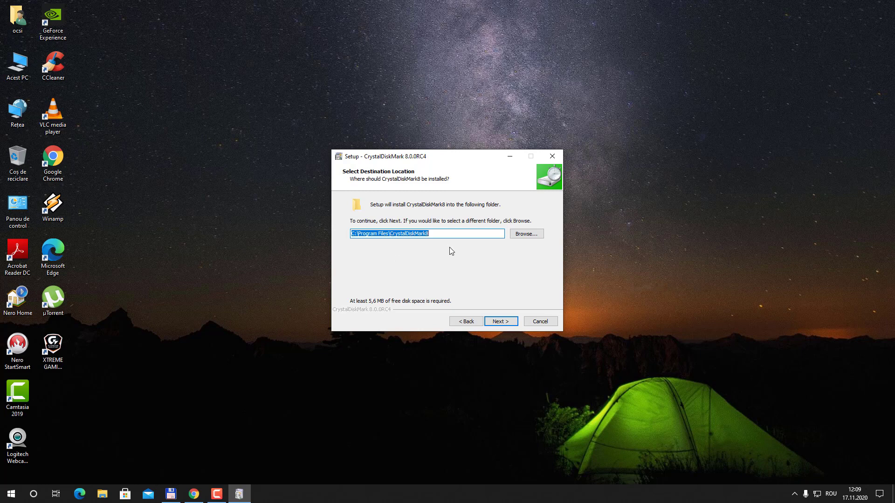
left_click(501, 326)
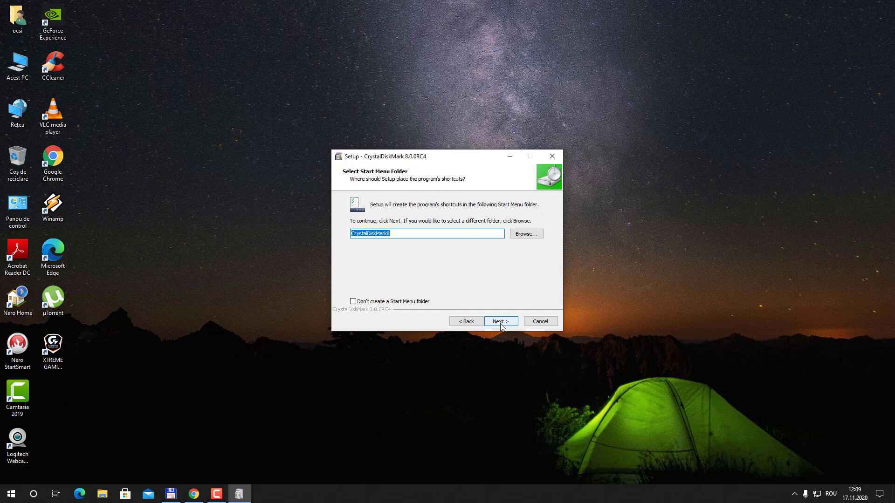
left_click(500, 324)
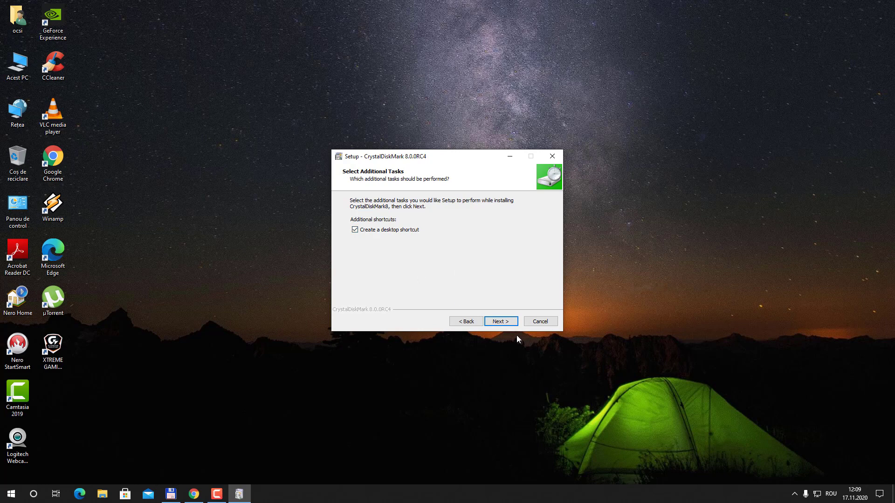
left_click(501, 322)
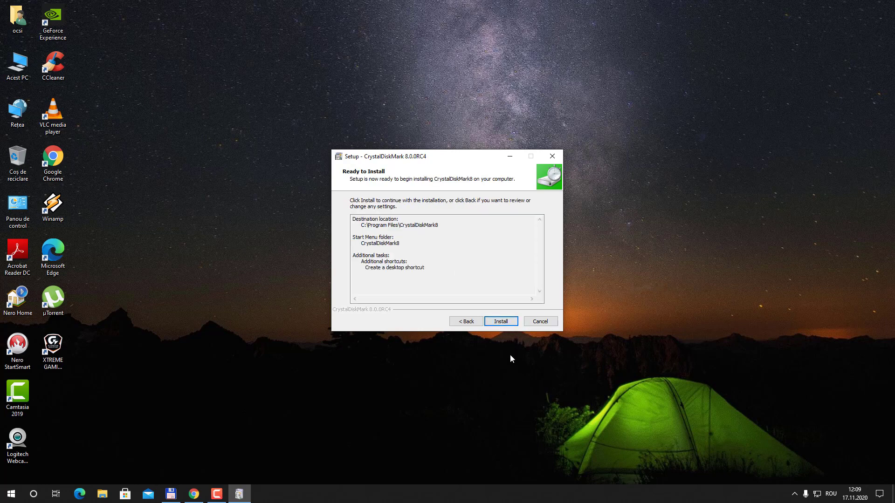
left_click(505, 325)
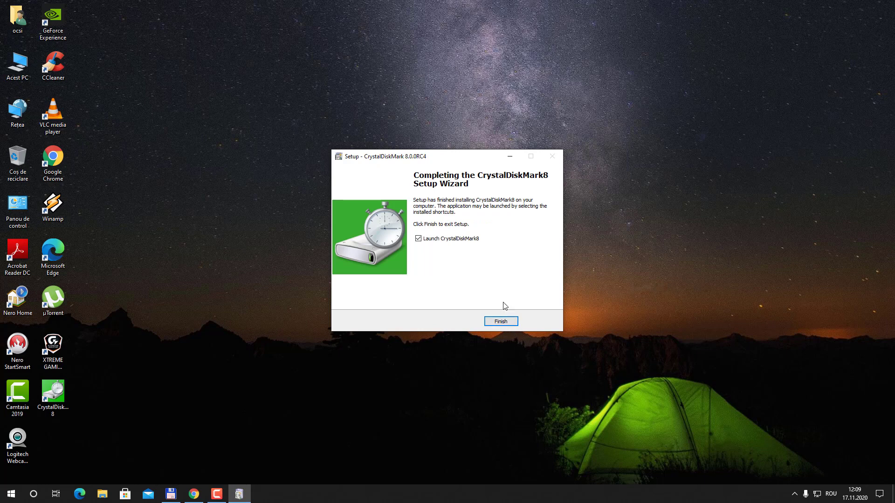
left_click(500, 322)
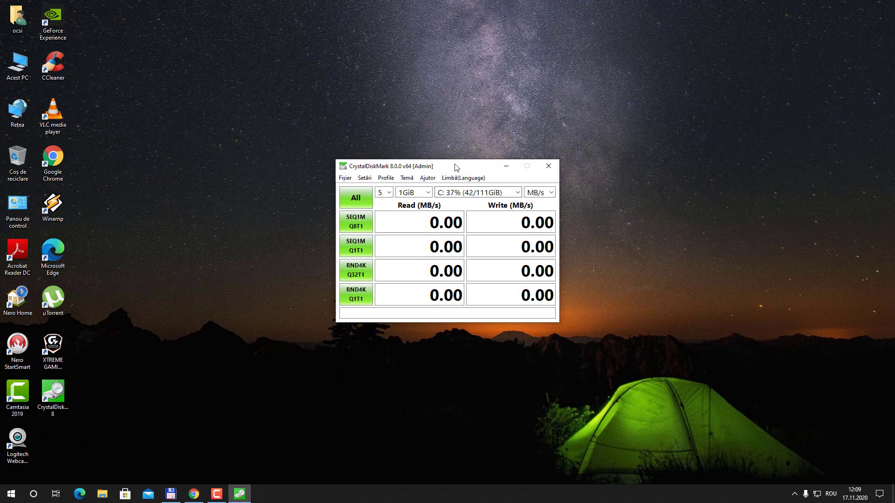
Step: Run all read and write benchmark tests on drive C: with 5 passes and a 1GiB test size
left_click(53, 395)
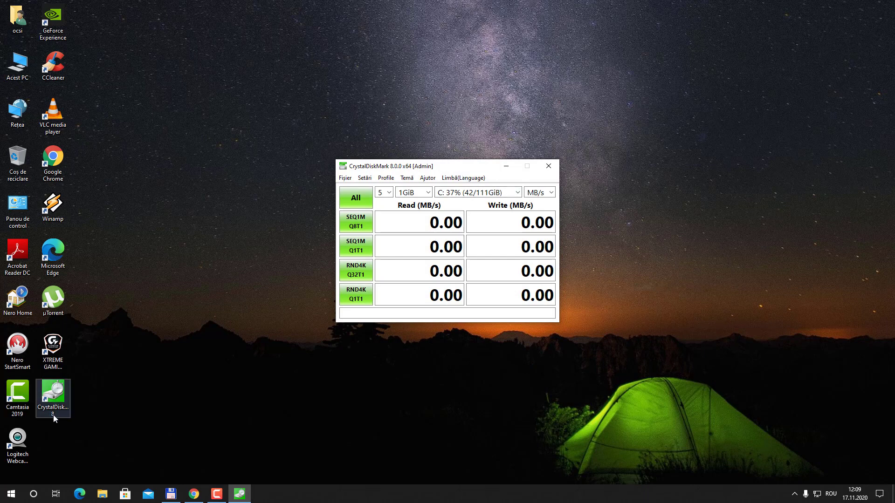
left_click_drag(464, 172, 438, 206)
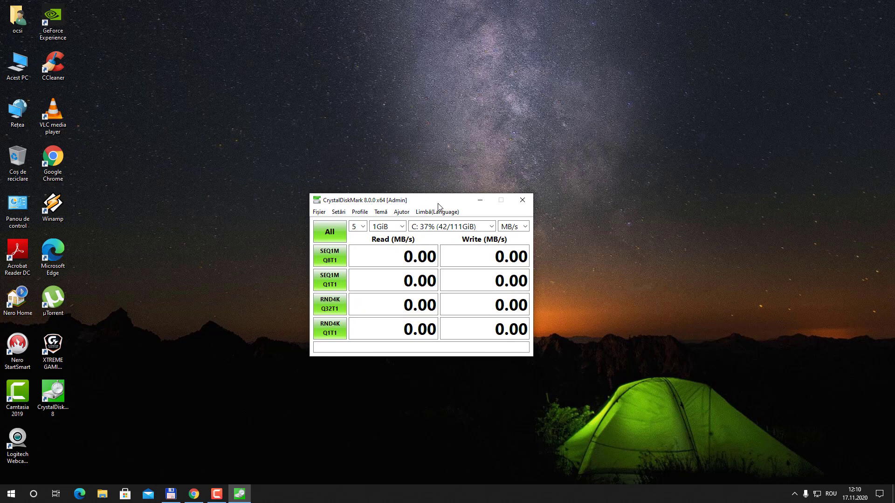
mouse_move(442, 189)
left_mouse_down()
mouse_move(432, 205)
mouse_move(431, 191)
left_mouse_up()
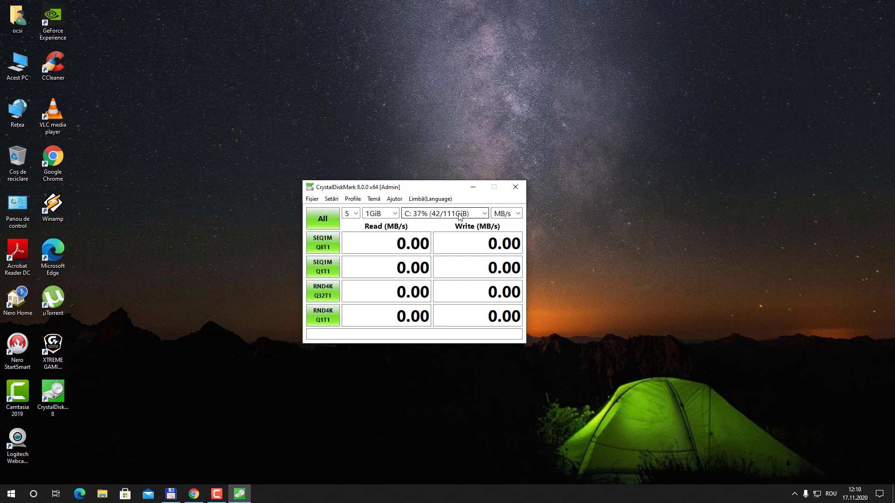
left_click(485, 214)
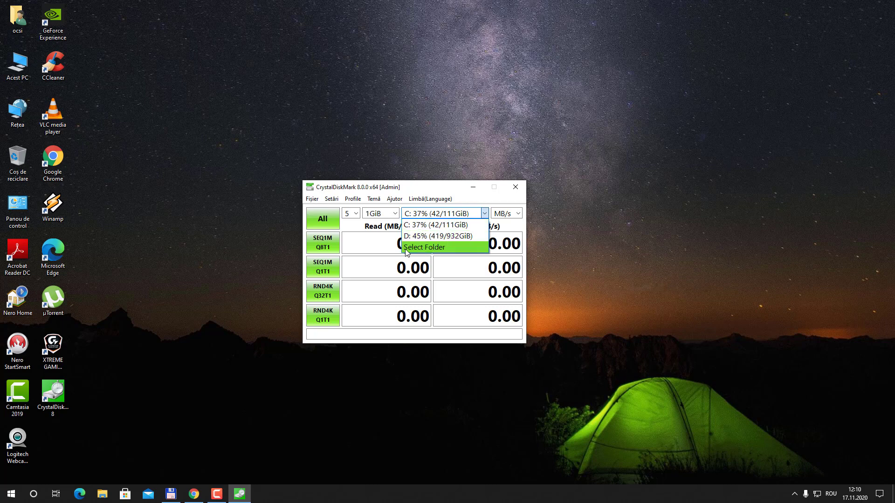
left_click(441, 226)
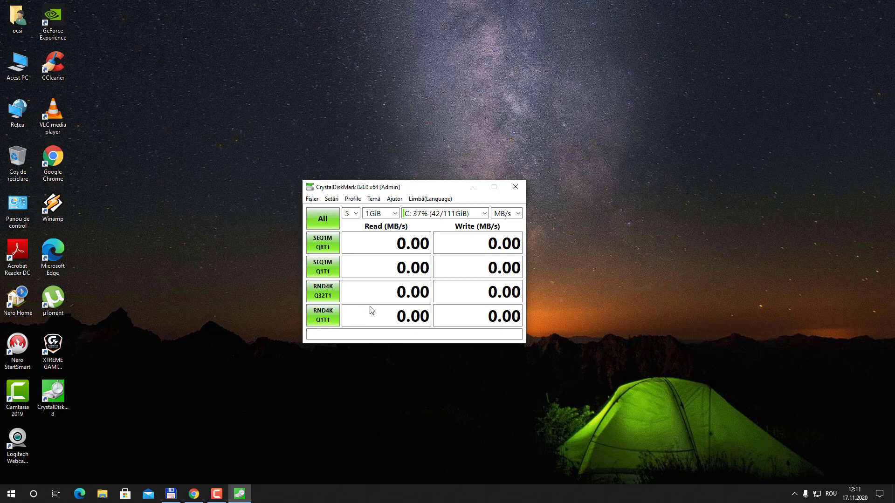
left_click(319, 222)
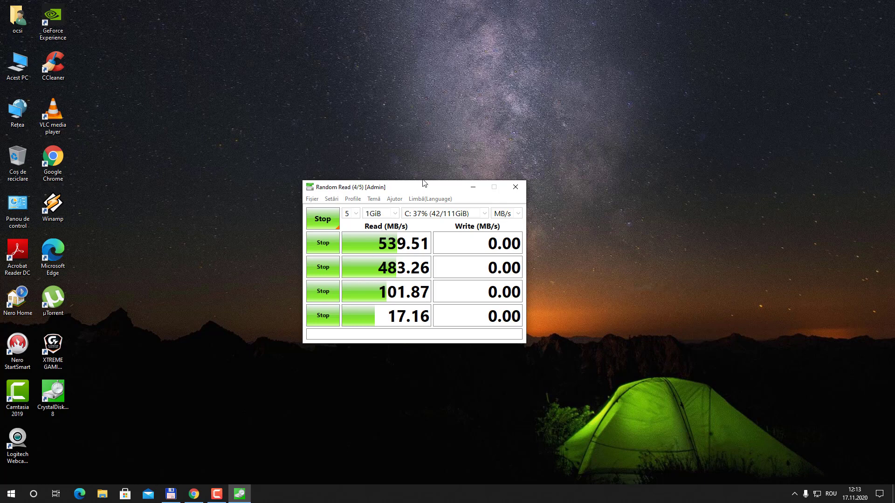
left_click_drag(424, 186, 444, 167)
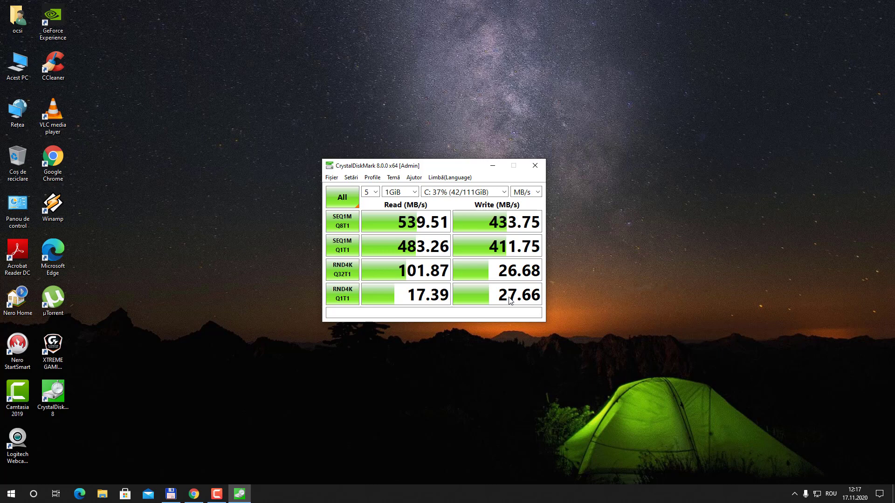
Step: Run all read and write benchmark tests on drive D: with 5 passes and a 1GiB test size
left_click(505, 193)
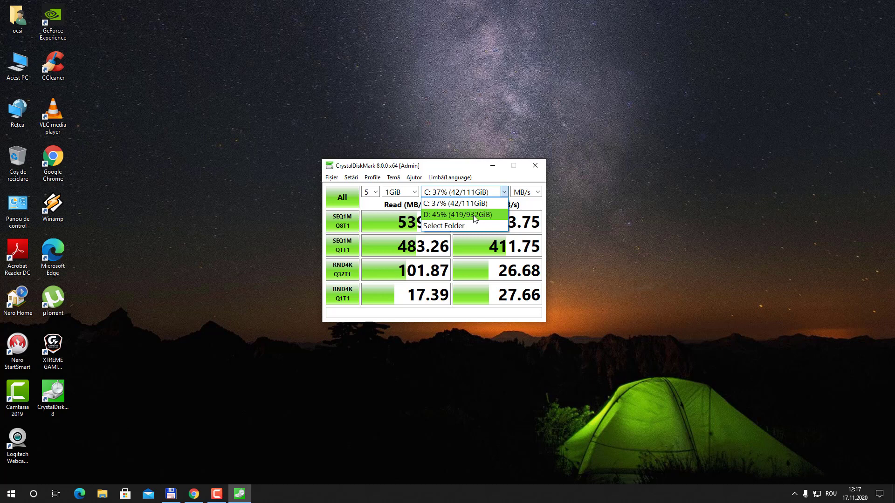
left_click(475, 217)
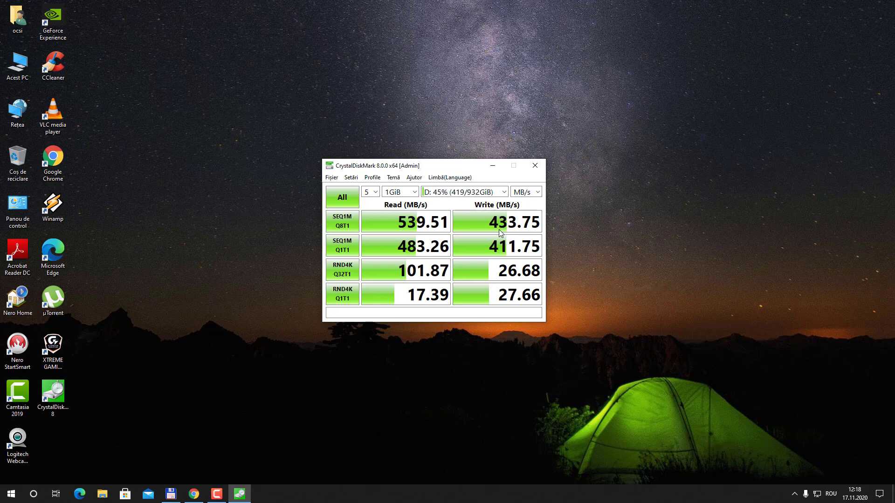
left_click(343, 199)
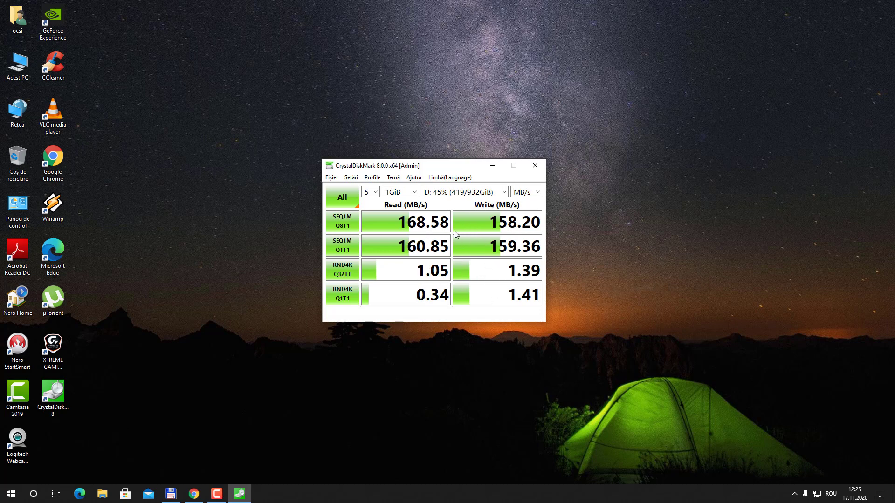
left_click(503, 192)
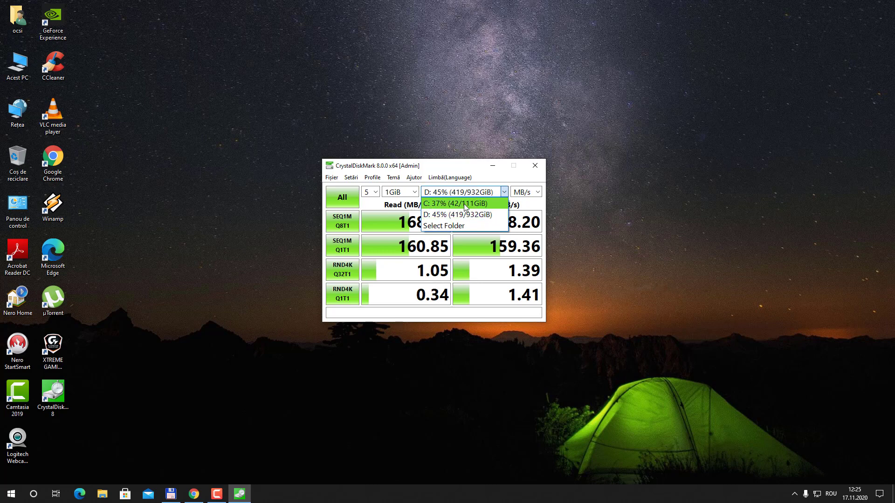
left_click(504, 193)
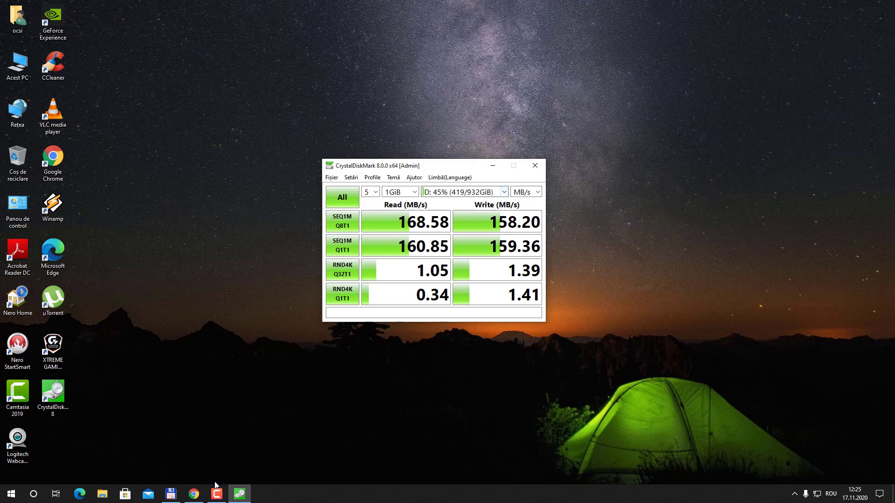
Step: View the YouTube channel's uploaded videos in Chrome, return to CrystalDiskMark and minimize the browser
left_click(194, 494)
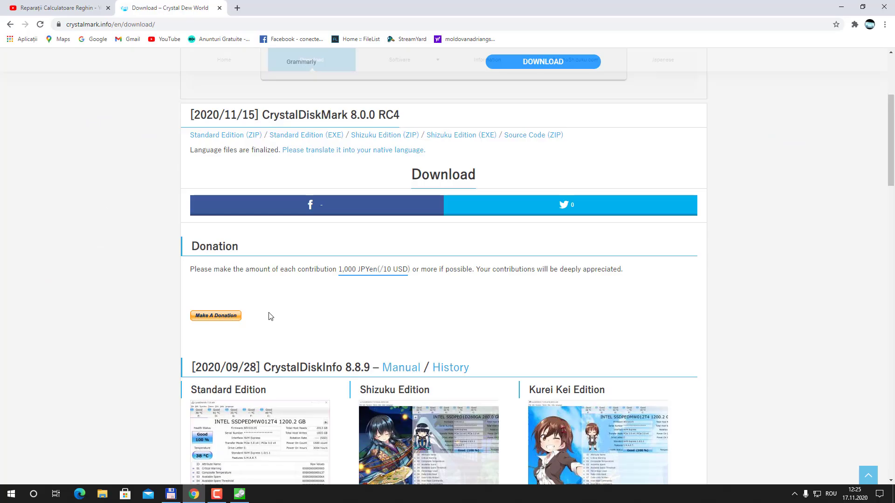
left_click(30, 6)
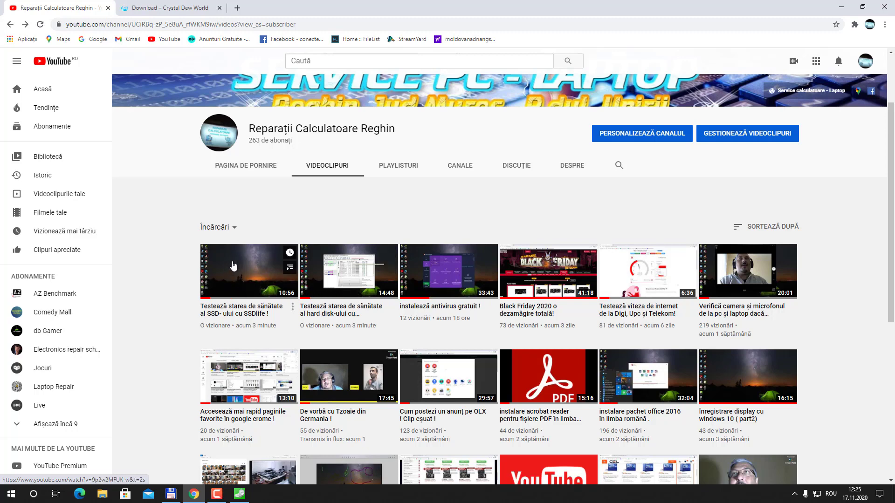
left_click(175, 6)
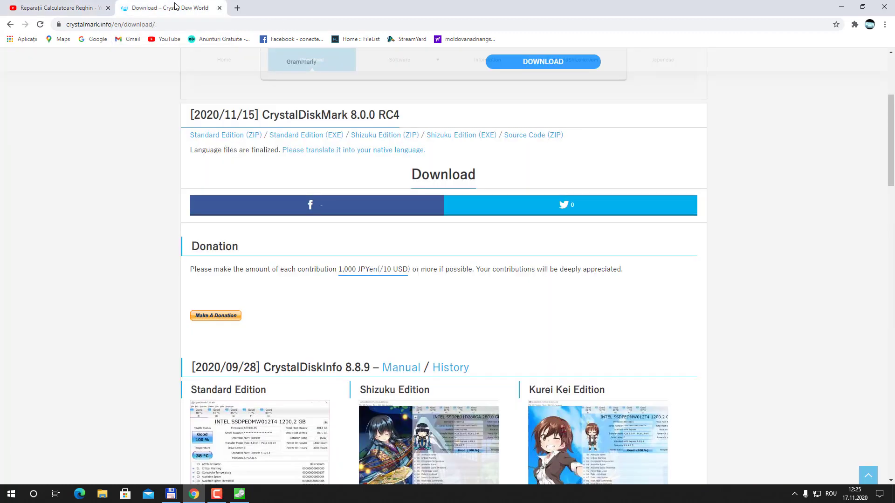
left_click(237, 497)
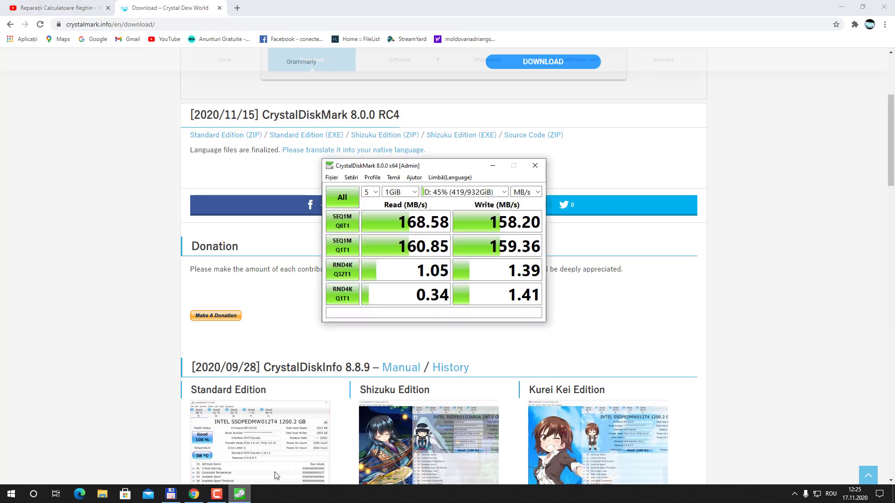
left_click(848, 4)
left_click_drag(452, 168, 436, 137)
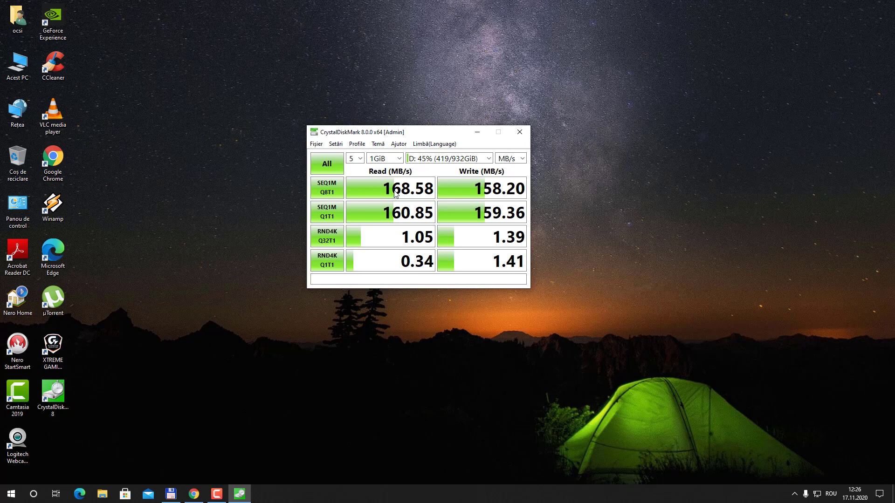
Step: Try the Dark and Digital8 themes in CrystalDiskMark and switch back to the Default theme
left_click(317, 144)
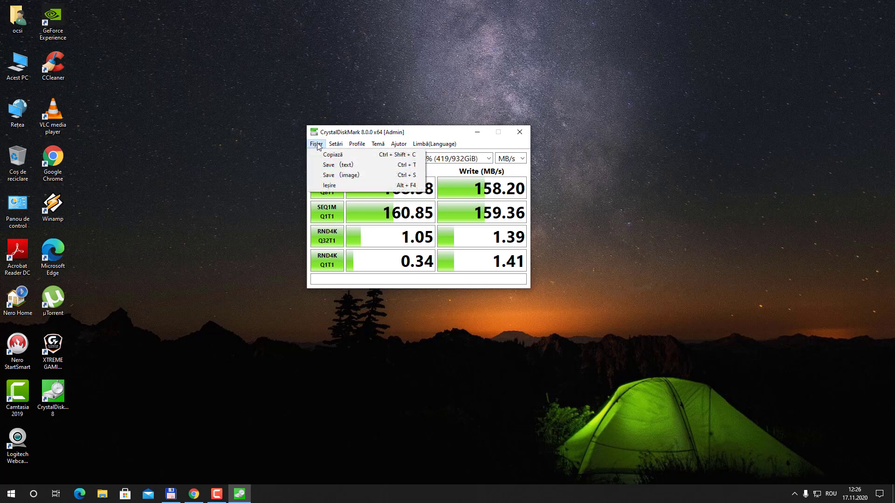
mouse_move(358, 147)
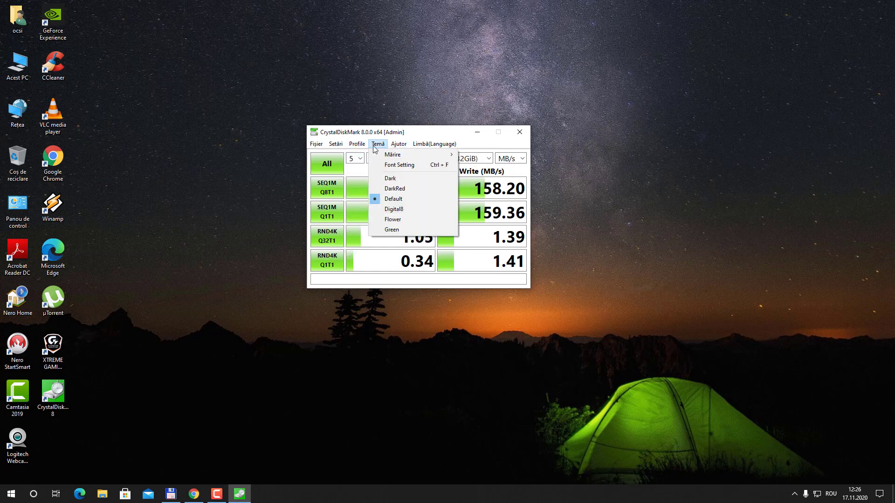
left_click(379, 179)
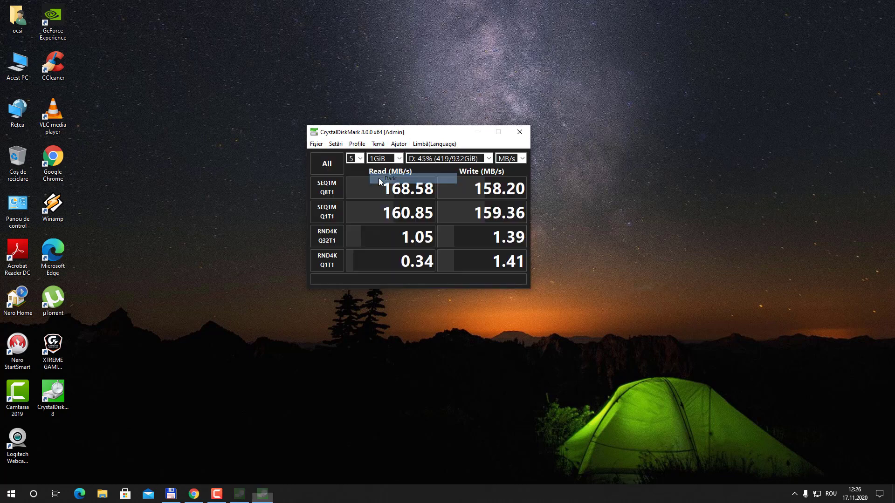
left_click(378, 144)
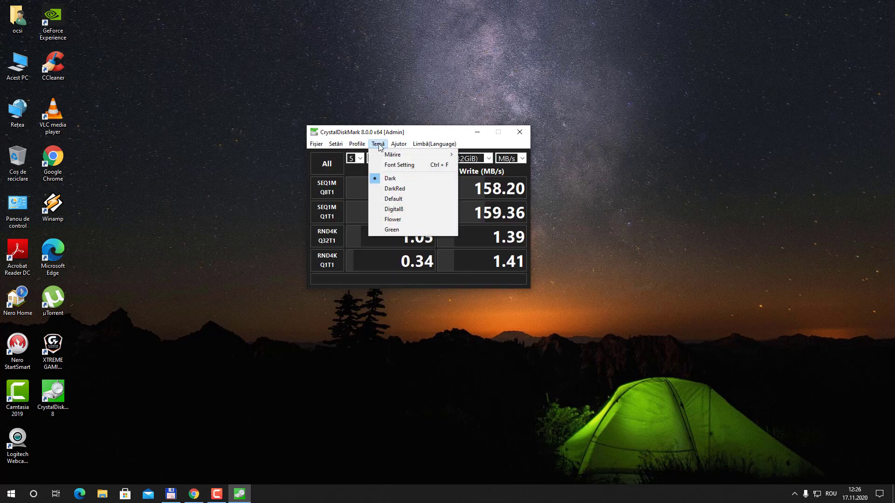
left_click(394, 209)
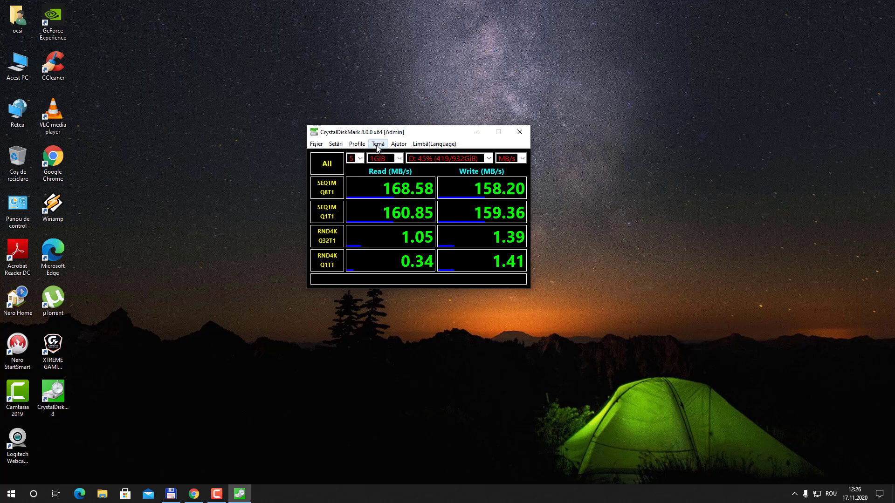
left_click(378, 145)
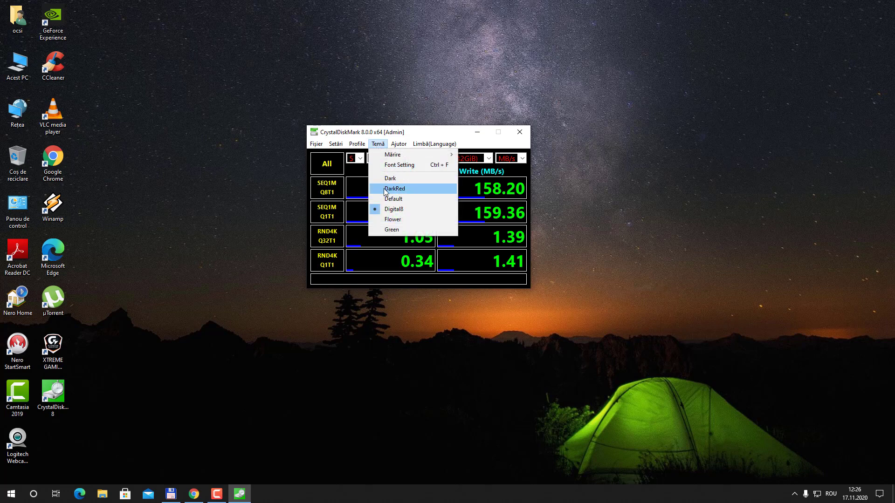
left_click(393, 199)
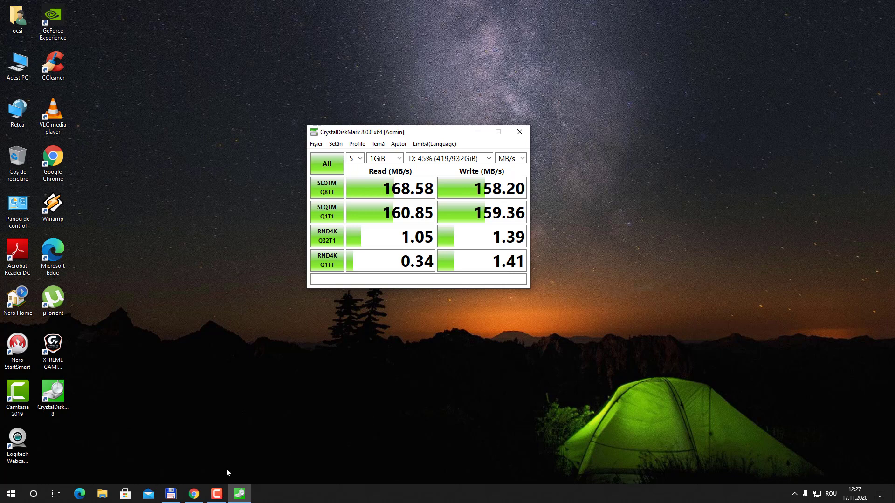
Step: Browse the YouTube channel's uploaded videos in Chrome and close the Crystal Dew World download page
left_click(194, 494)
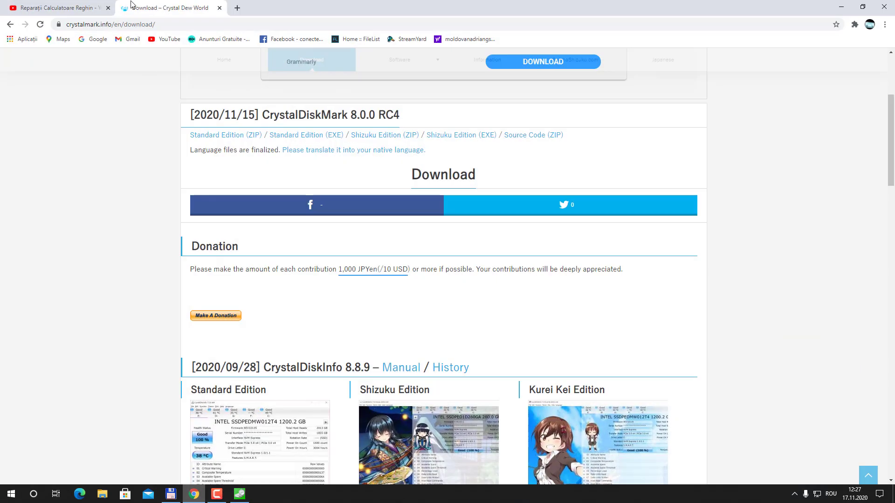
left_click(94, 6)
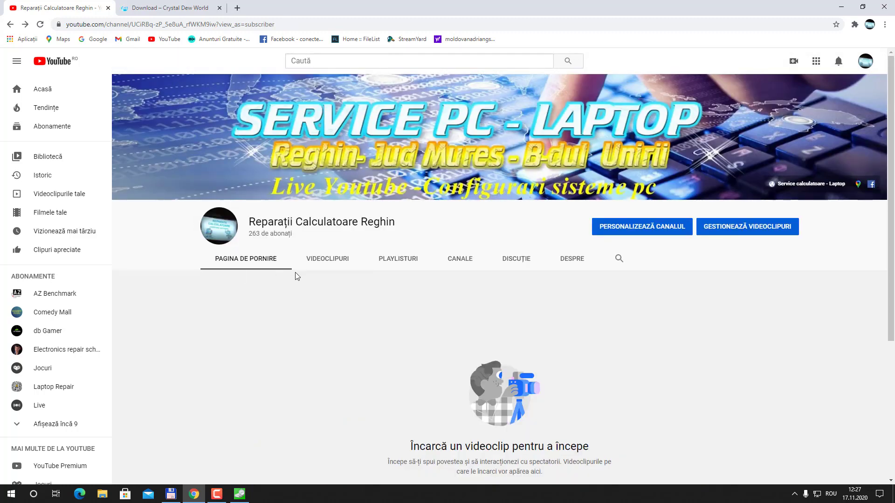
left_click(330, 269)
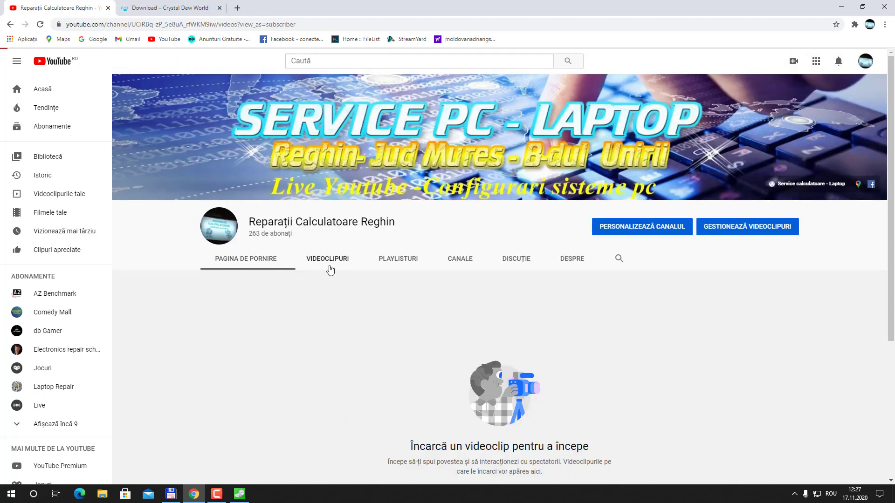
scroll(515, 241, "down", 3)
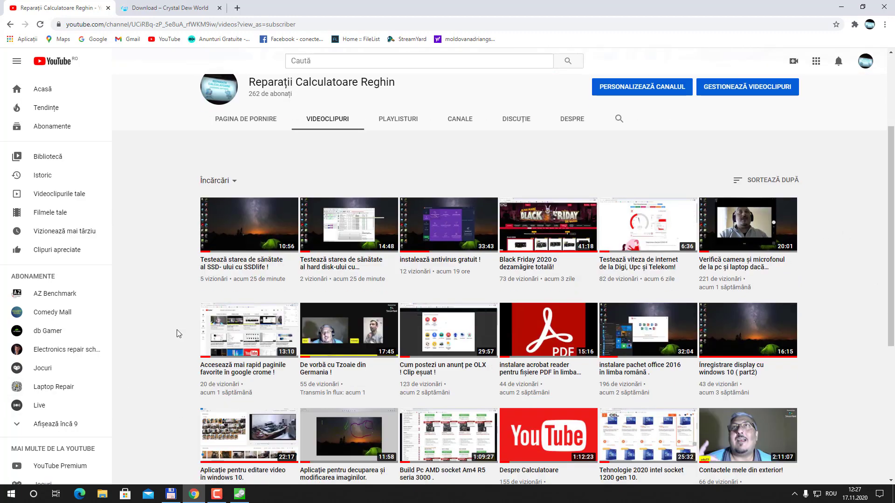
scroll(178, 334, "up", 3)
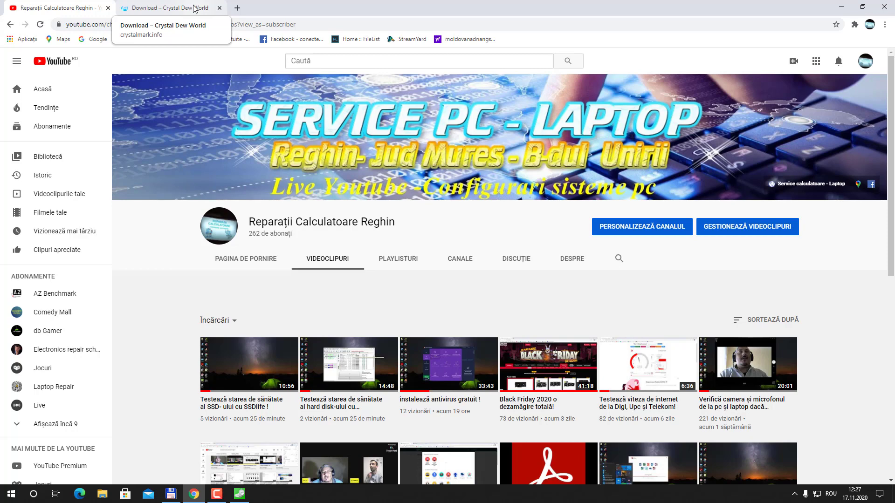
left_click(220, 8)
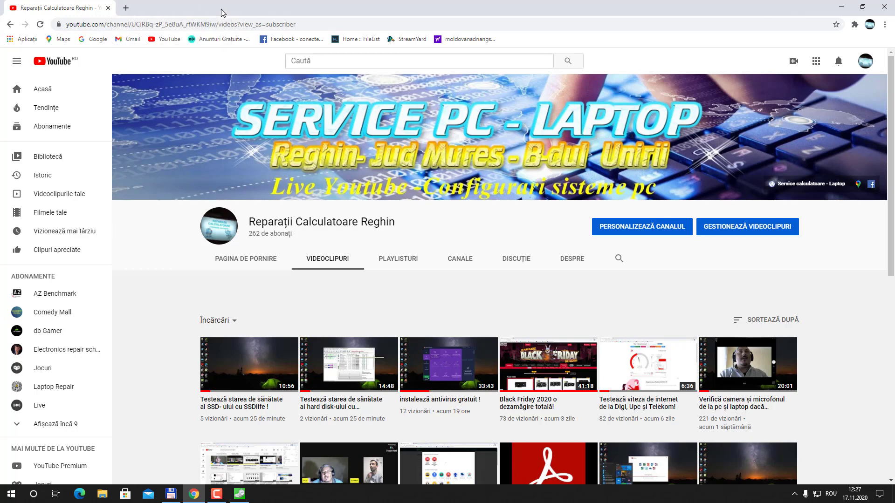
Step: Switch back to CrystalDiskMark, minimize the browser, and reposition the benchmark window near the middle of the desktop
left_click(242, 498)
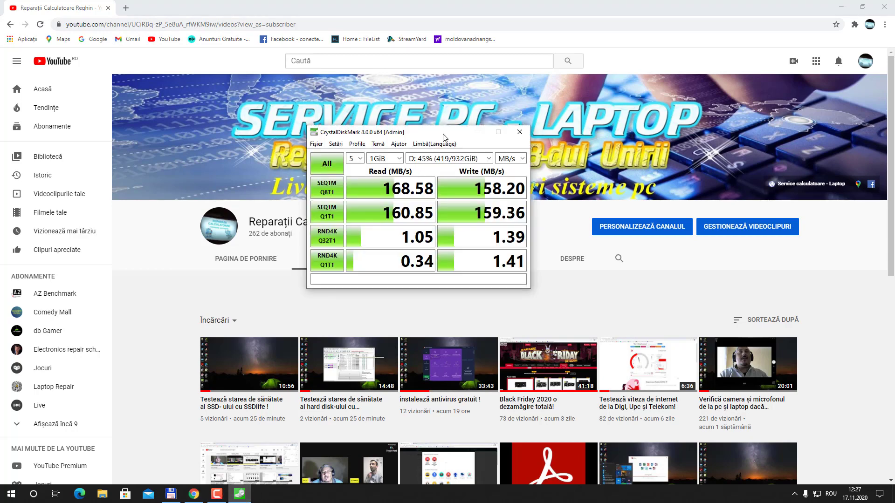
left_click_drag(444, 138, 445, 184)
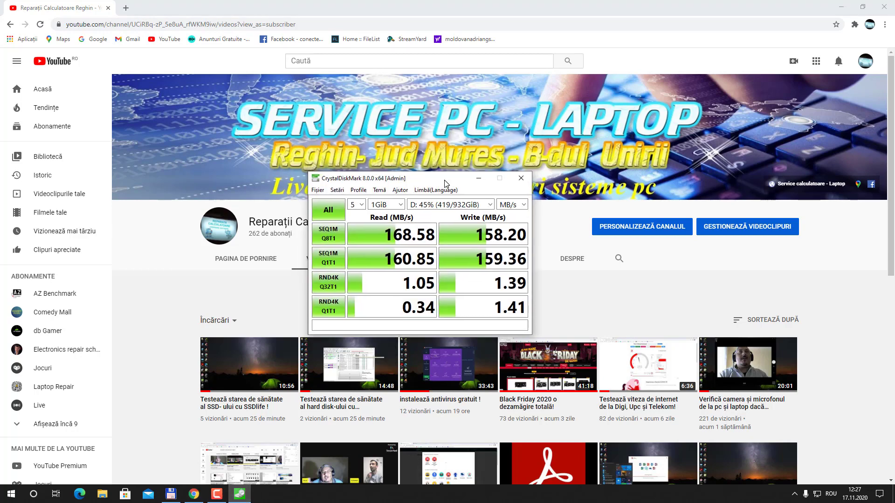
left_click(842, 7)
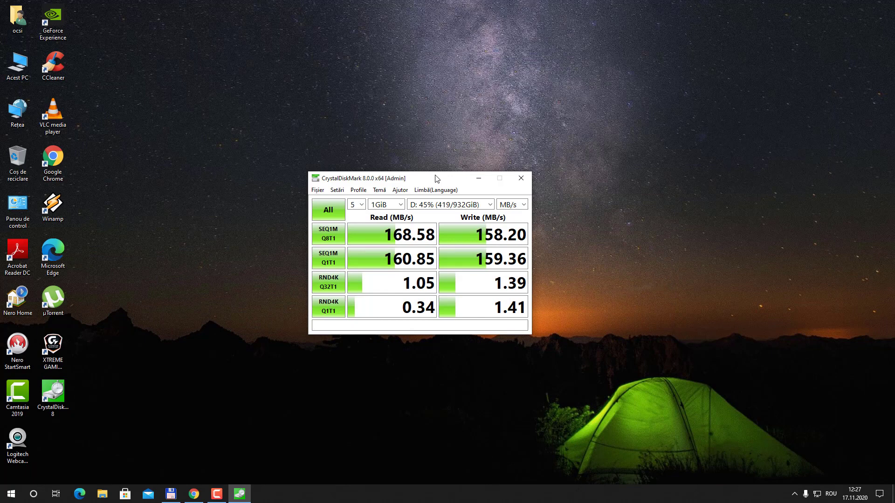
left_click_drag(436, 178, 453, 146)
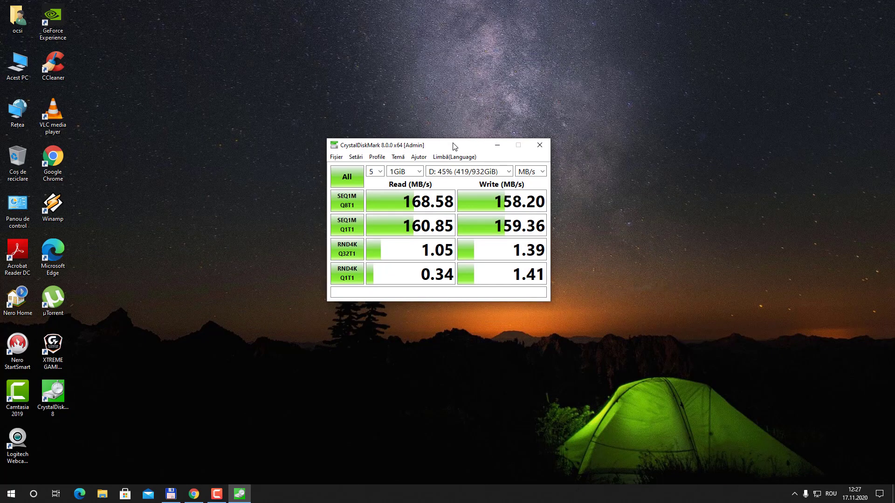